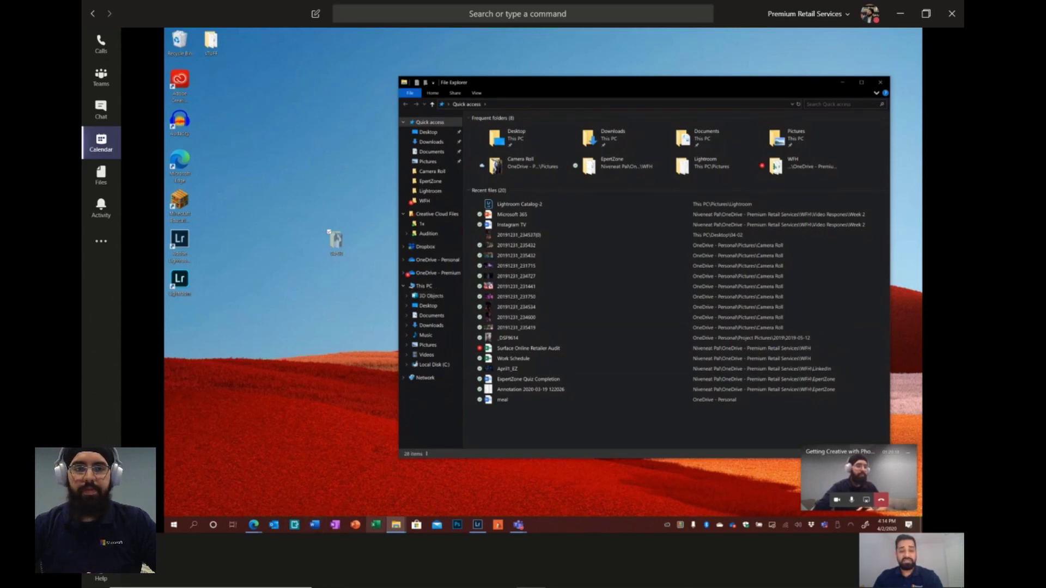
# Step: Open a file window at the 2020 folder in the personal OneDrive's Project Pictures and paste the copied folder there
pyautogui.click(396, 525)
pyautogui.click(382, 491)
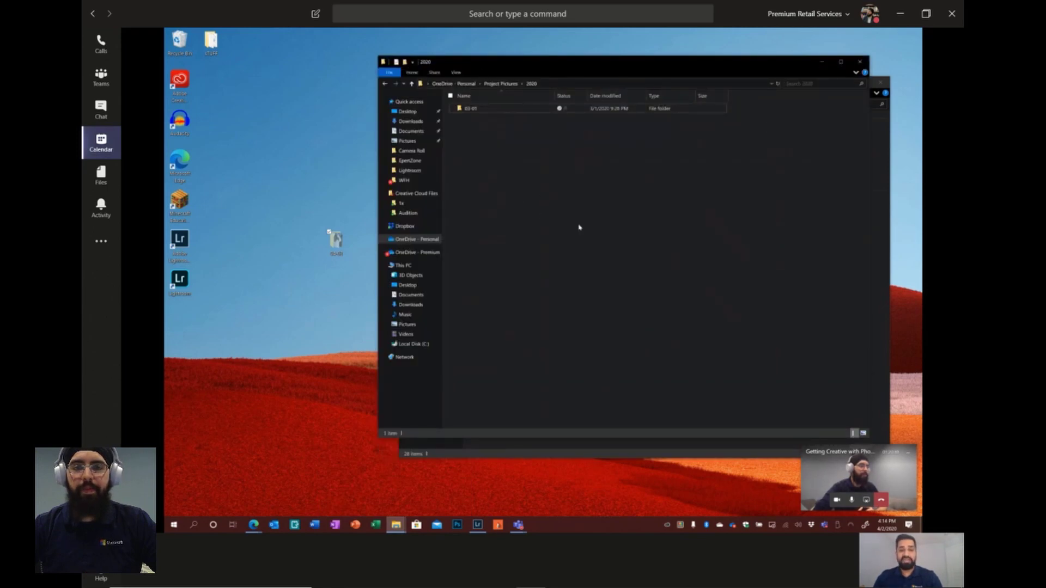
pyautogui.rightClick(470, 192)
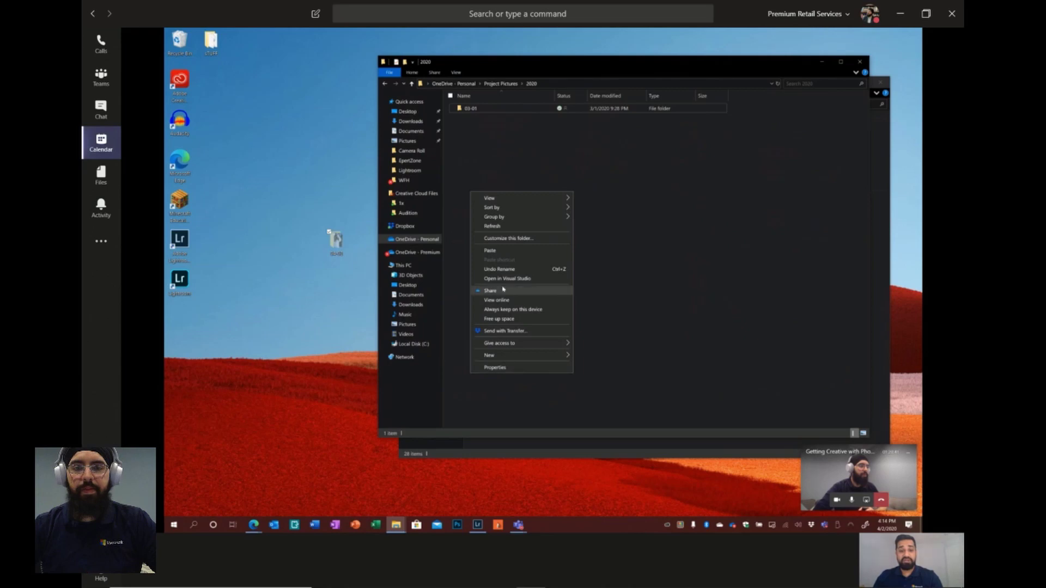
pyautogui.click(504, 250)
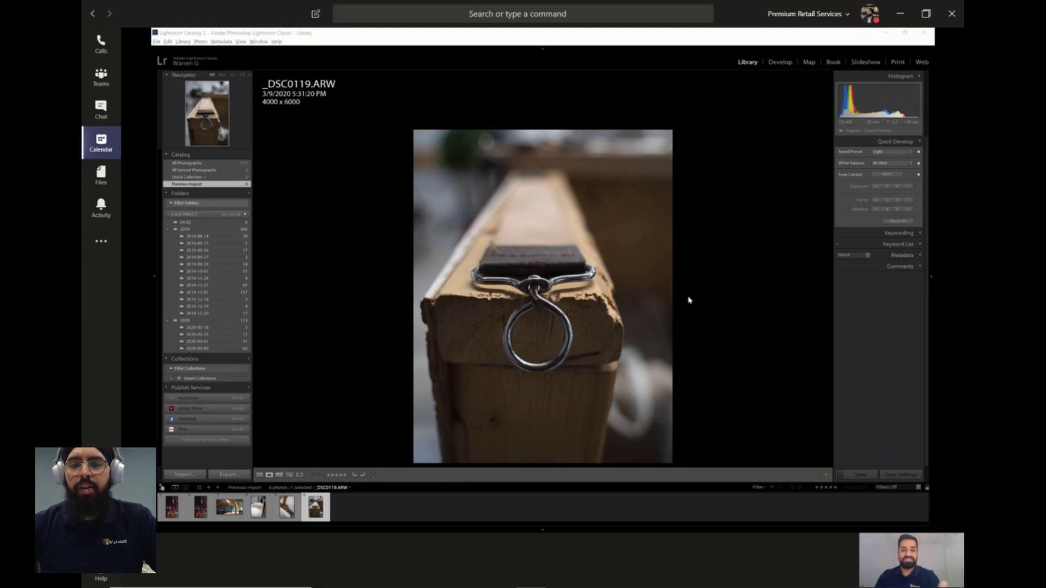
# Step: Open the white dog photo _DSC0085.ARW in the Develop module and hide the module picker
pyautogui.press('Left')
pyautogui.press('Left')
pyautogui.press('d')
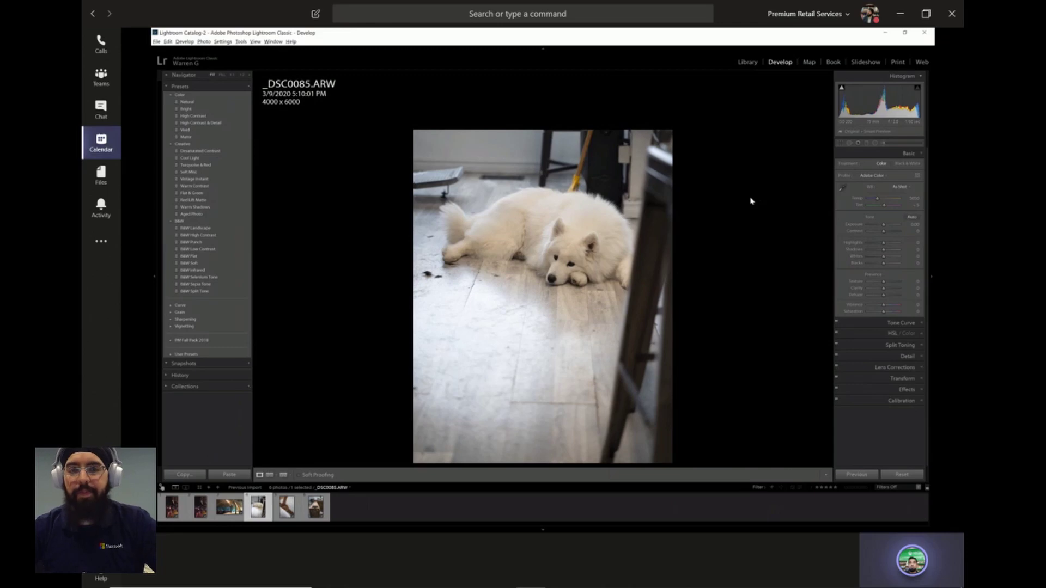
pyautogui.click(543, 50)
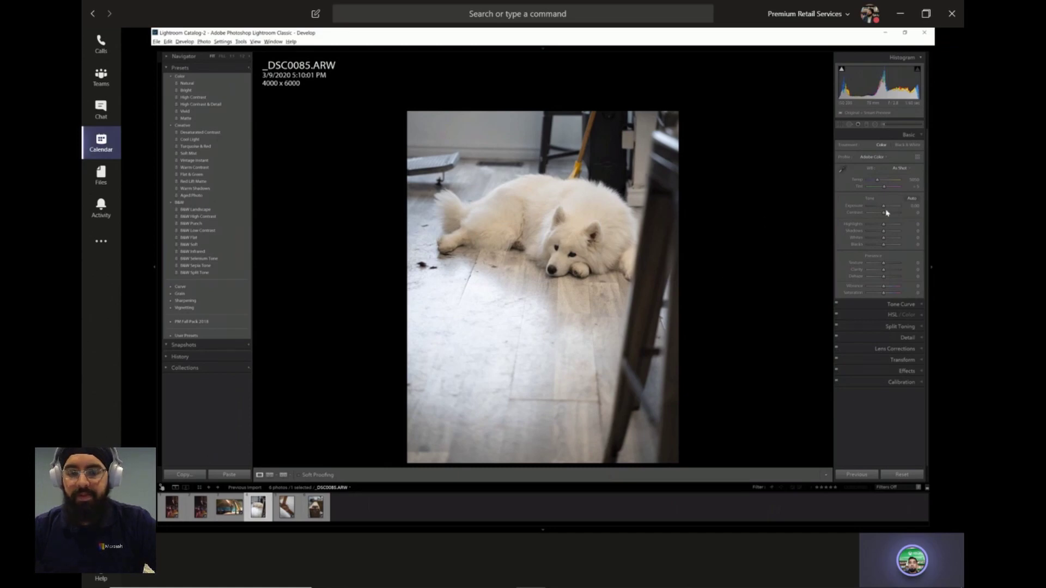
# Step: Try the dog photo's Exposure at both extremes, -5.00 and +5.00, and settle on a slightly brighter value
pyautogui.moveTo(885, 210); pyautogui.dragTo(861, 212)
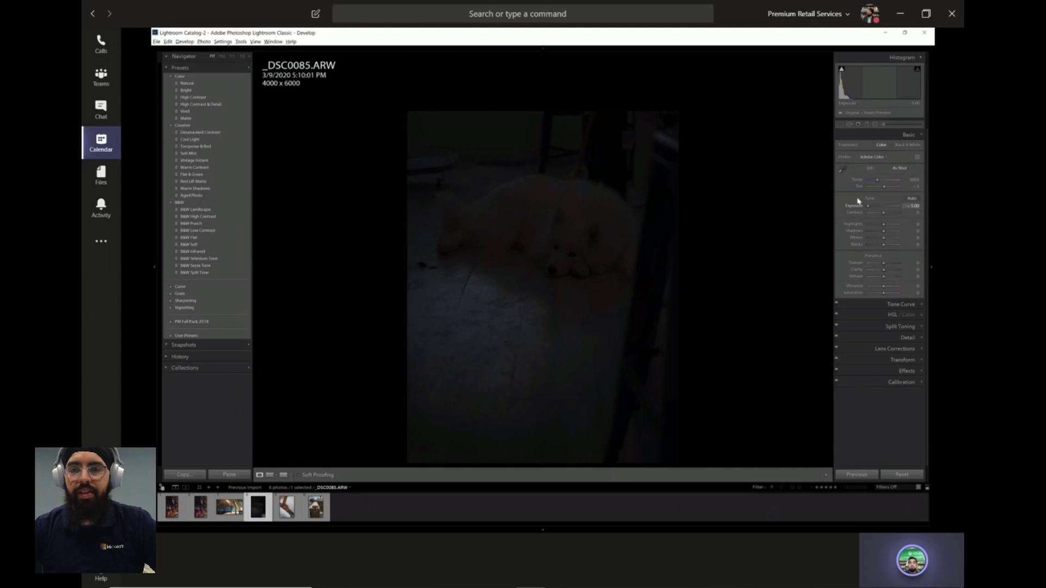
pyautogui.moveTo(859, 201); pyautogui.dragTo(908, 207)
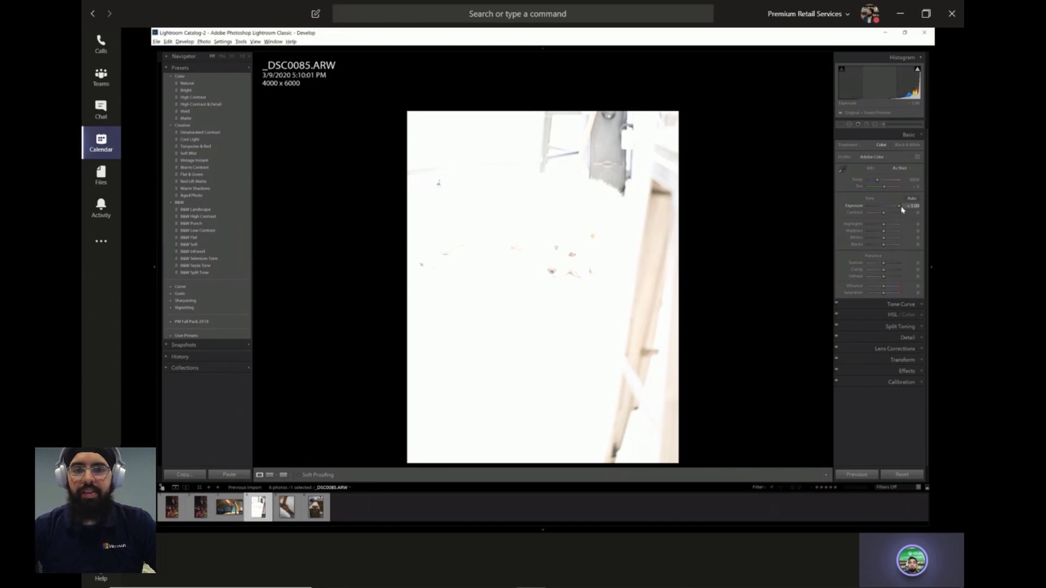
pyautogui.moveTo(889, 211)
pyautogui.mouseDown()
pyautogui.moveTo(836, 215)
pyautogui.moveTo(886, 211)
pyautogui.mouseUp()
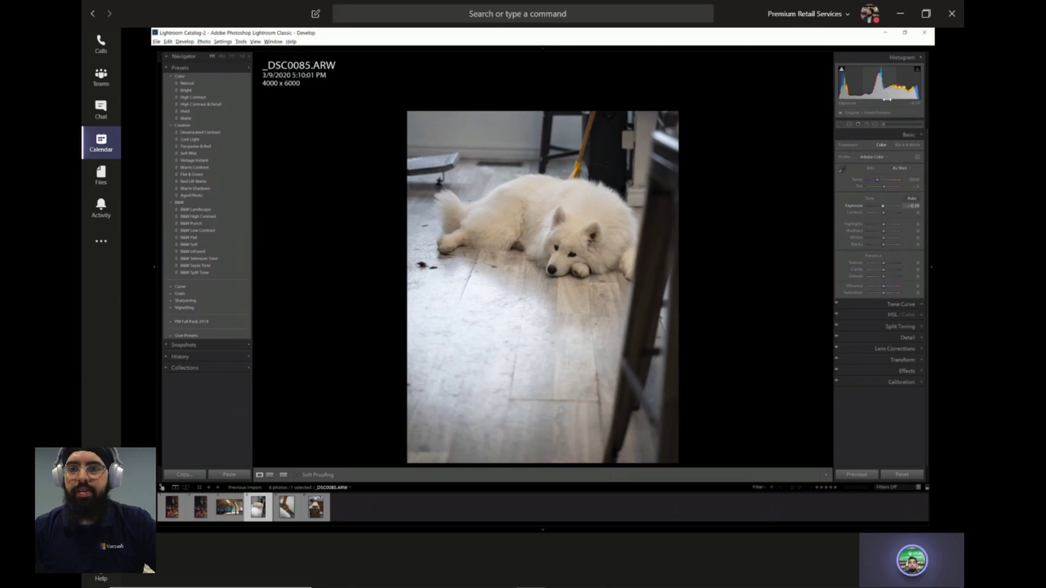
pyautogui.click(885, 207)
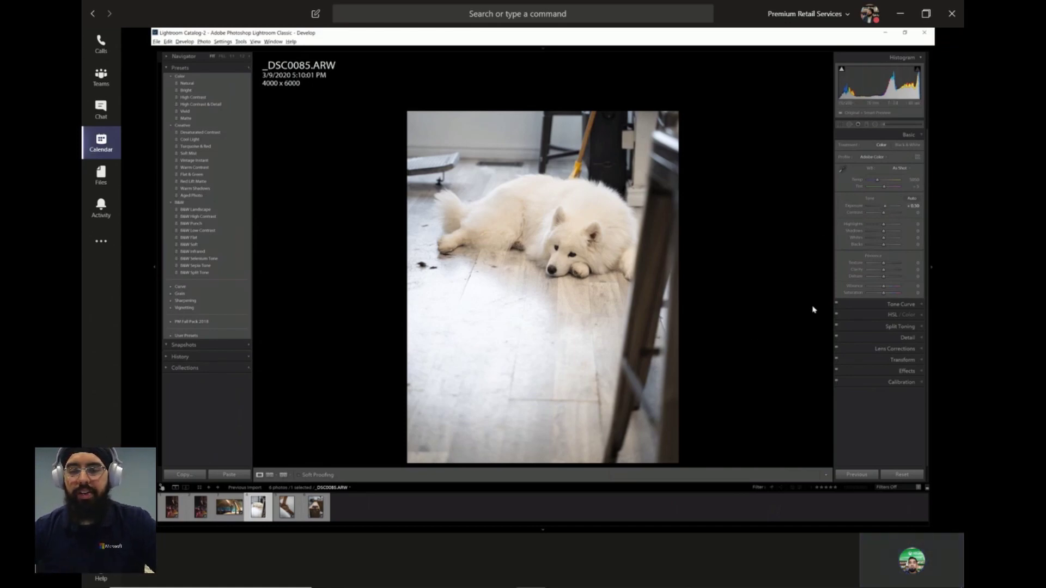
# Step: Try several warmer color temperatures on the dog photo and reset the temperature to As Shot
pyautogui.moveTo(300, 568)
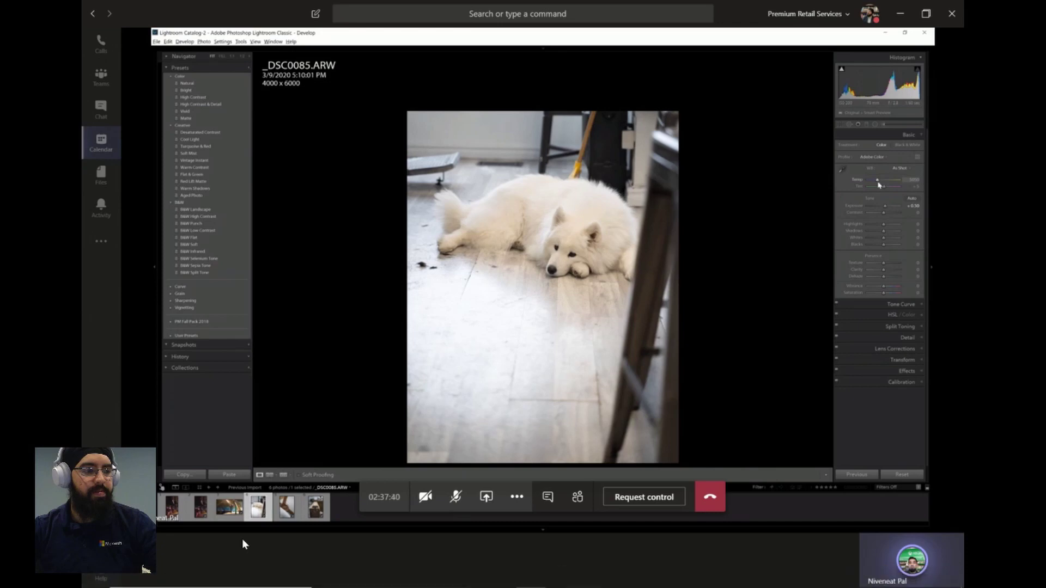
pyautogui.moveTo(878, 185); pyautogui.dragTo(899, 182)
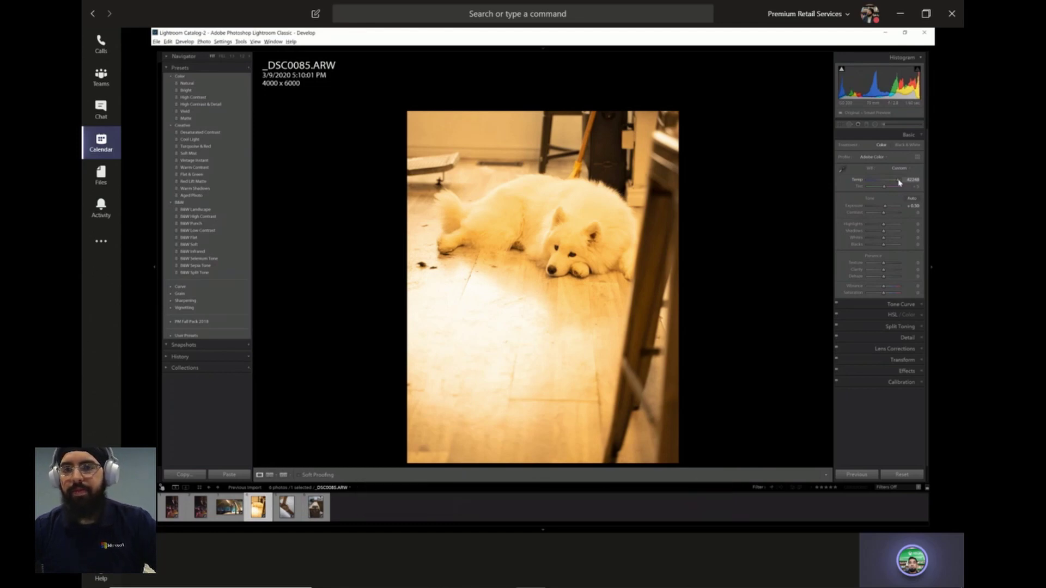
pyautogui.moveTo(899, 182); pyautogui.dragTo(889, 187)
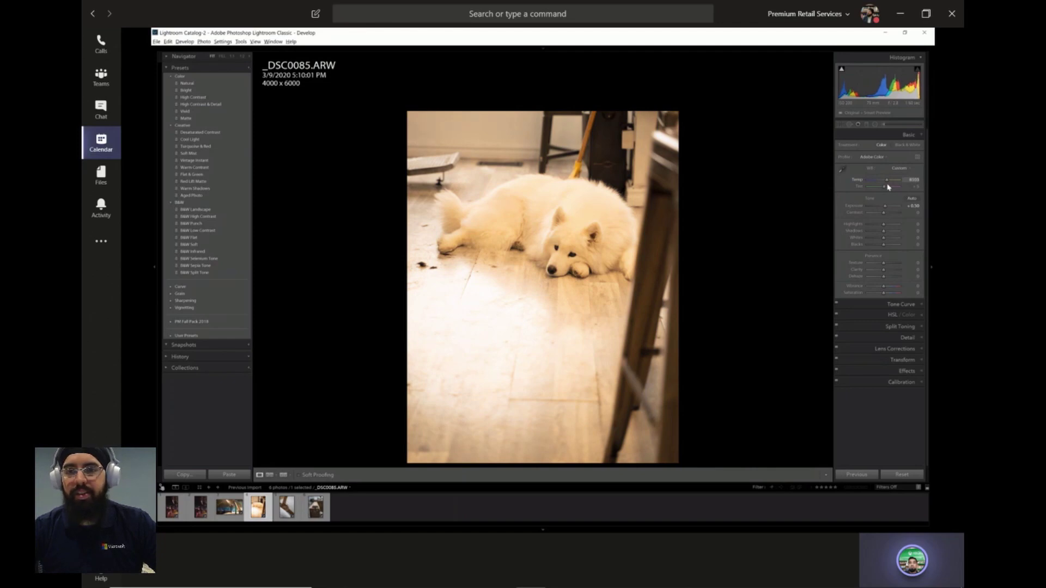
pyautogui.moveTo(888, 186); pyautogui.dragTo(879, 186)
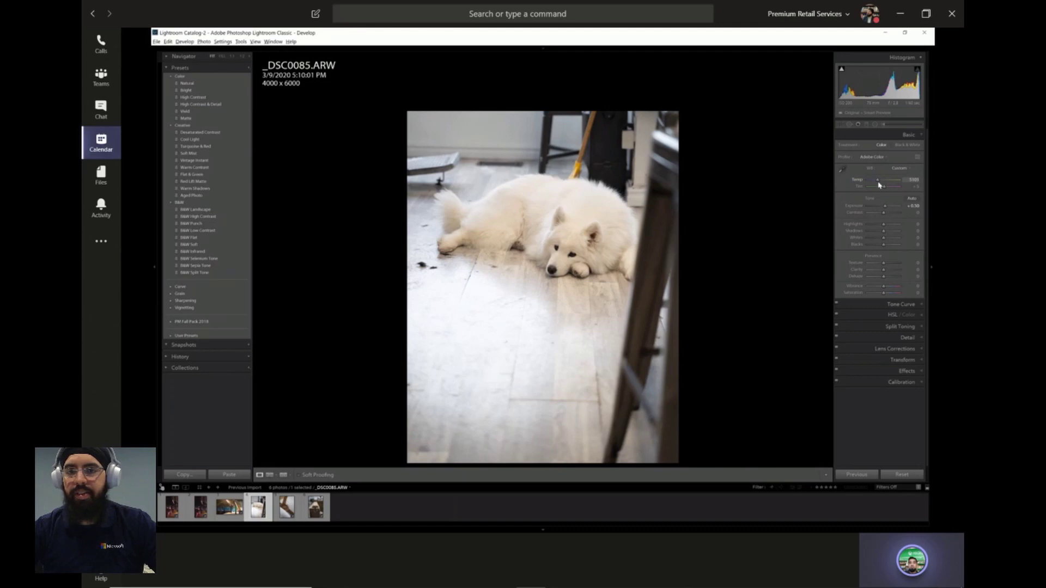
pyautogui.moveTo(880, 186); pyautogui.dragTo(883, 186)
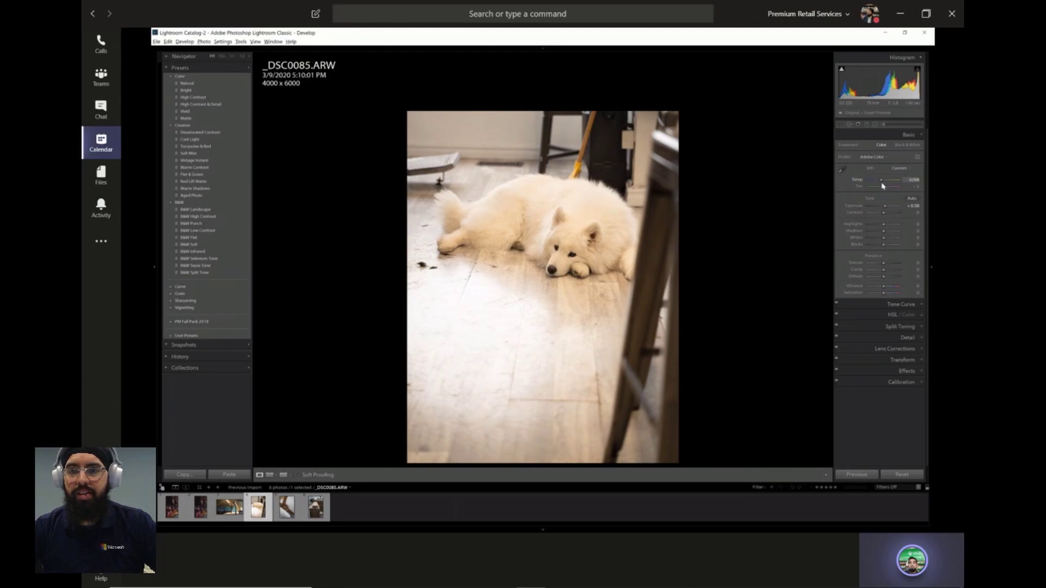
pyautogui.doubleClick(883, 186)
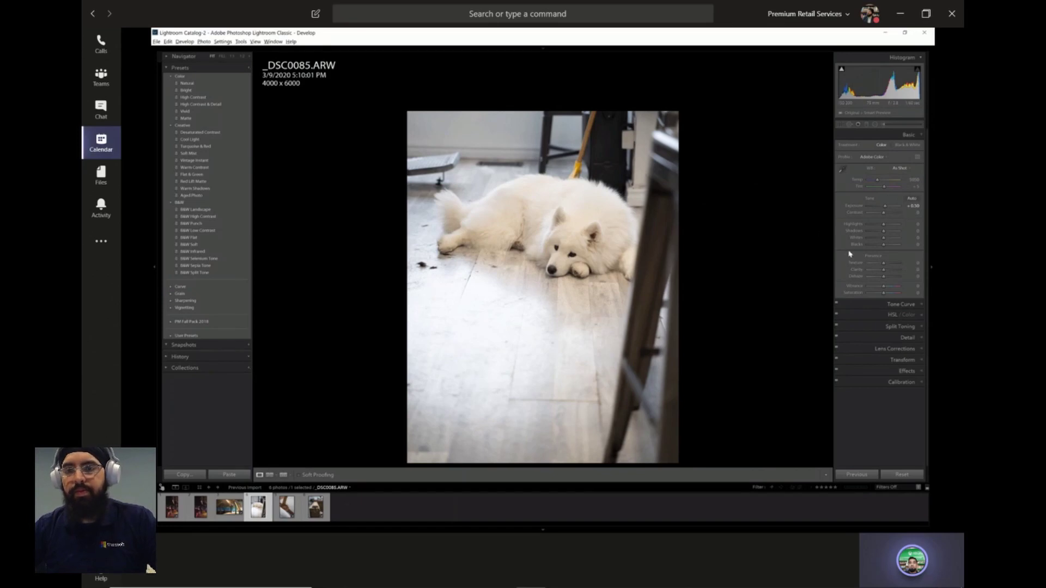
# Step: Vary the dog photo's Contrast across its range, including +100 and -100
pyautogui.moveTo(884, 212)
pyautogui.mouseDown()
pyautogui.moveTo(872, 214)
pyautogui.moveTo(889, 218)
pyautogui.mouseUp()
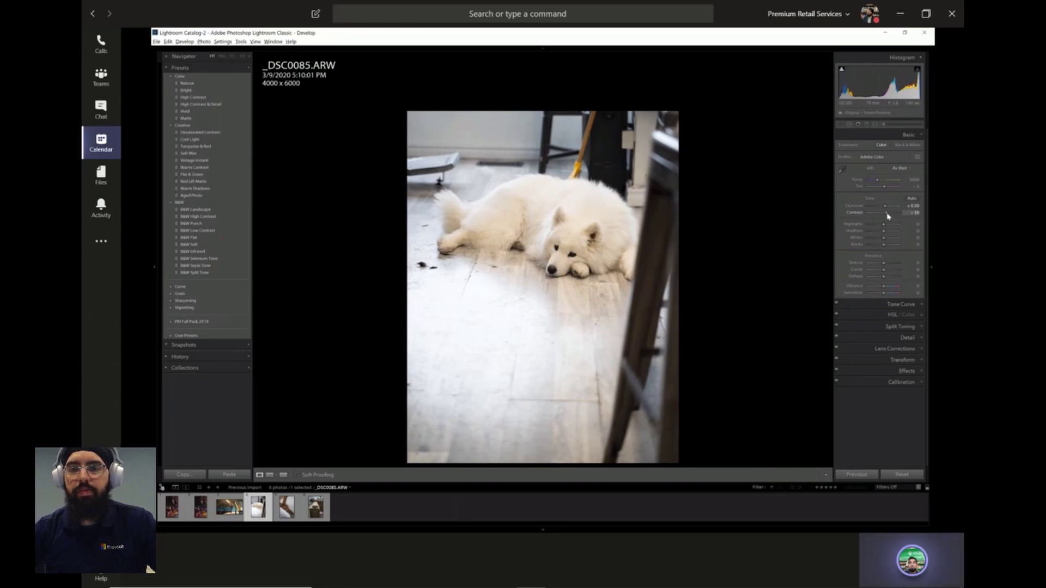
pyautogui.moveTo(887, 216); pyautogui.dragTo(883, 217)
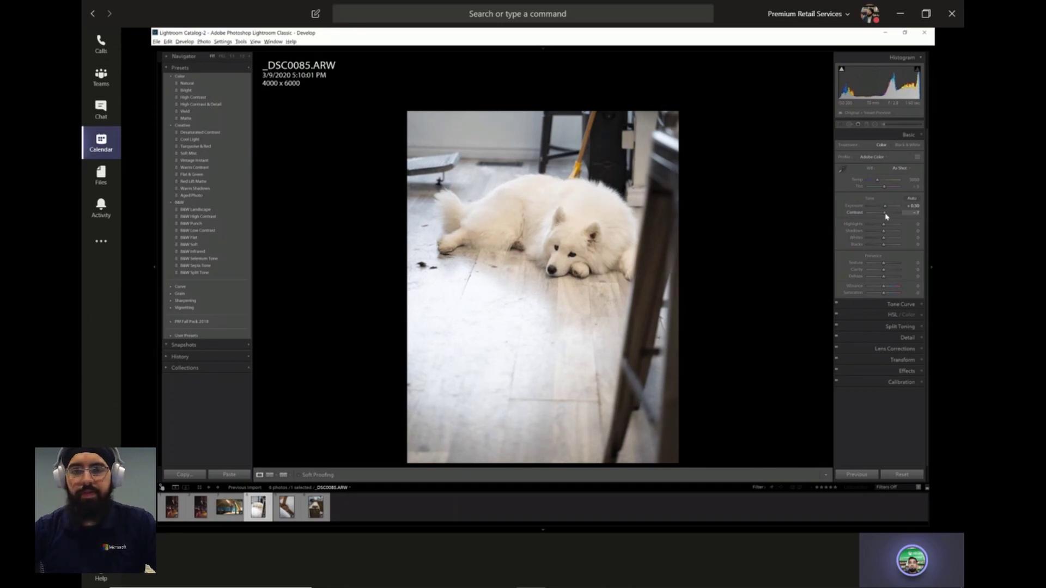
pyautogui.moveTo(886, 216); pyautogui.dragTo(912, 220)
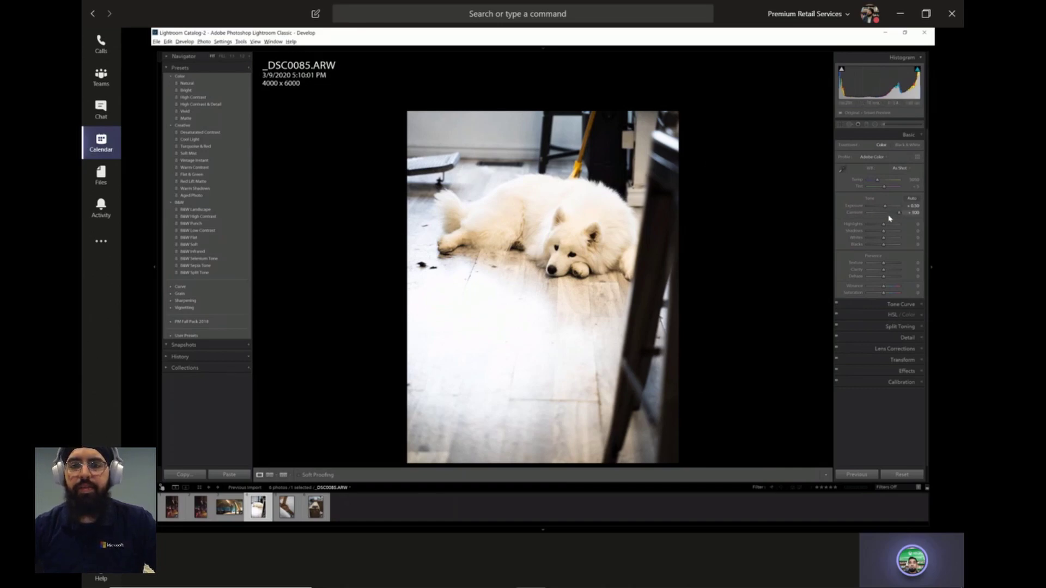
pyautogui.moveTo(890, 214); pyautogui.dragTo(859, 217)
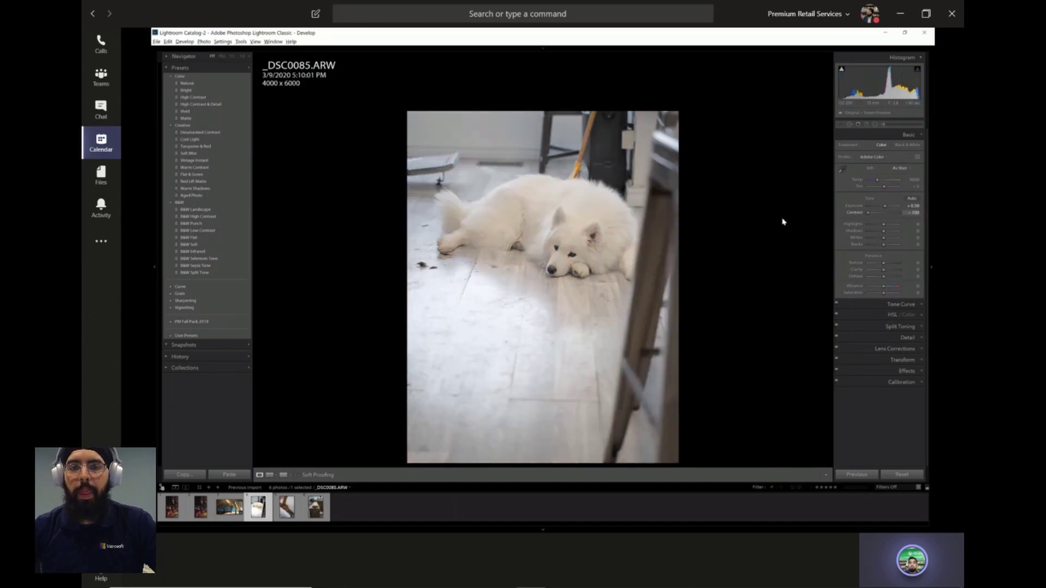
pyautogui.moveTo(868, 212); pyautogui.dragTo(900, 213)
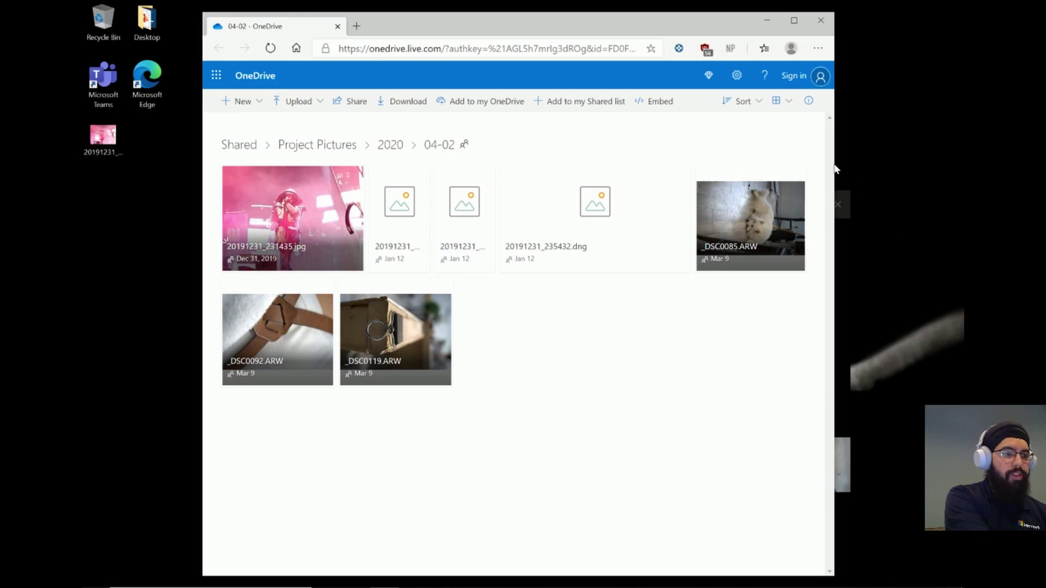
# Step: Switch to the browser, narrow its window and refresh the shared OneDrive folder 04-02
pyautogui.moveTo(835, 169); pyautogui.dragTo(655, 177)
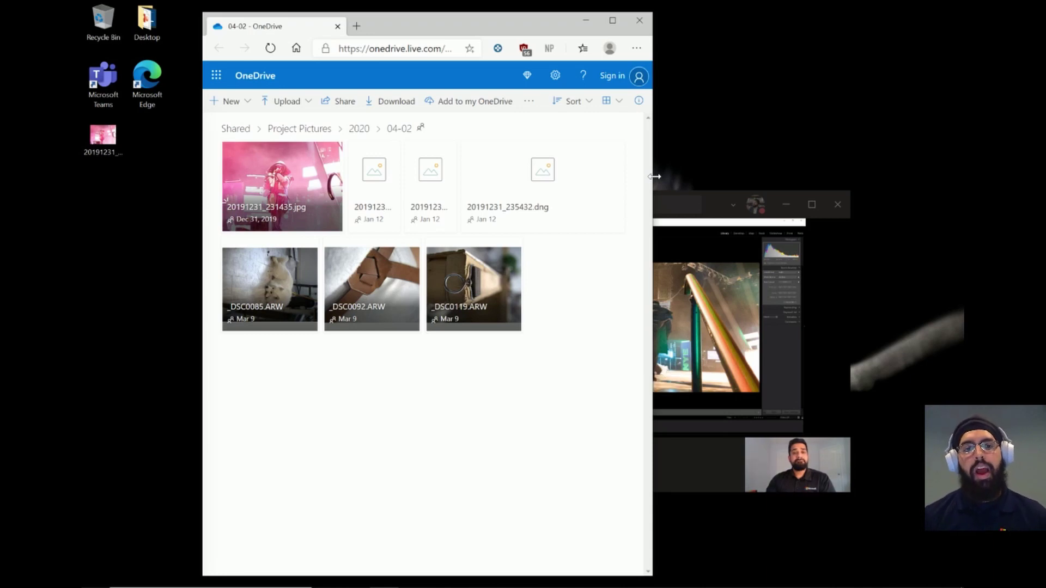
pyautogui.rightClick(385, 434)
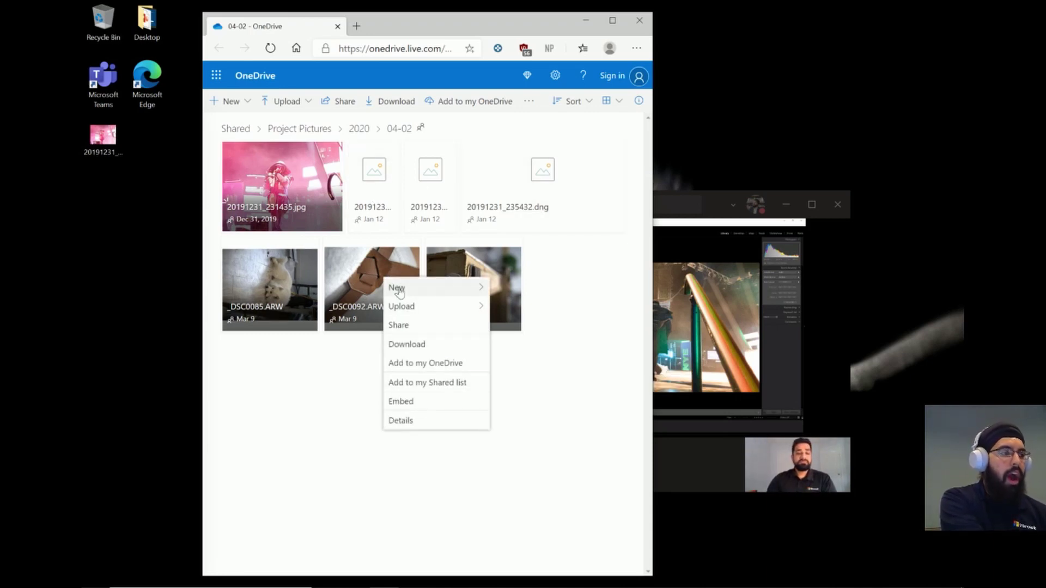
pyautogui.press('F5')
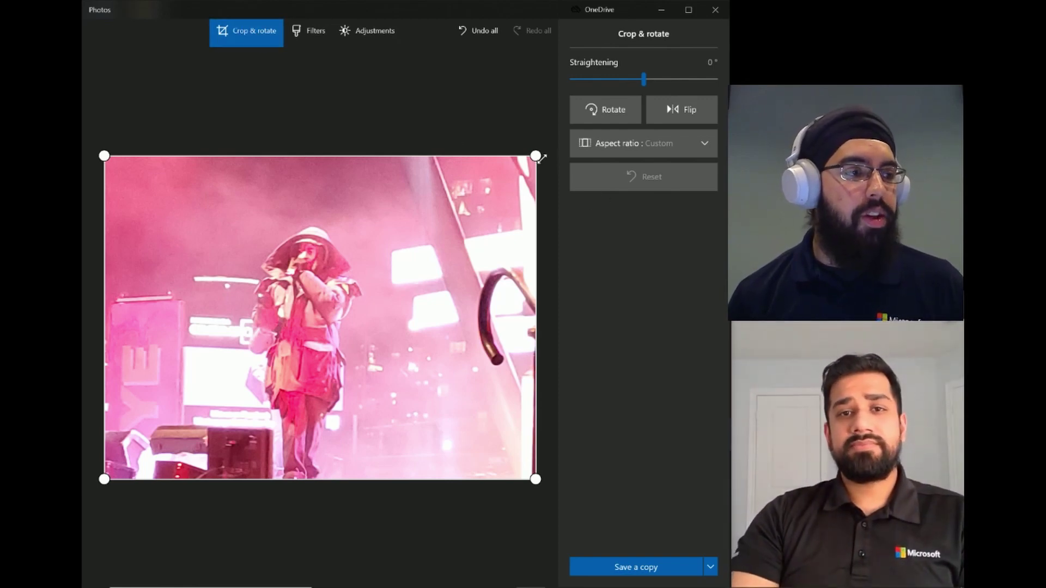
# Step: In Photos, crop in the concert photo from its upper-right corner and straighten it 9° clockwise
pyautogui.moveTo(536, 156); pyautogui.dragTo(591, 139)
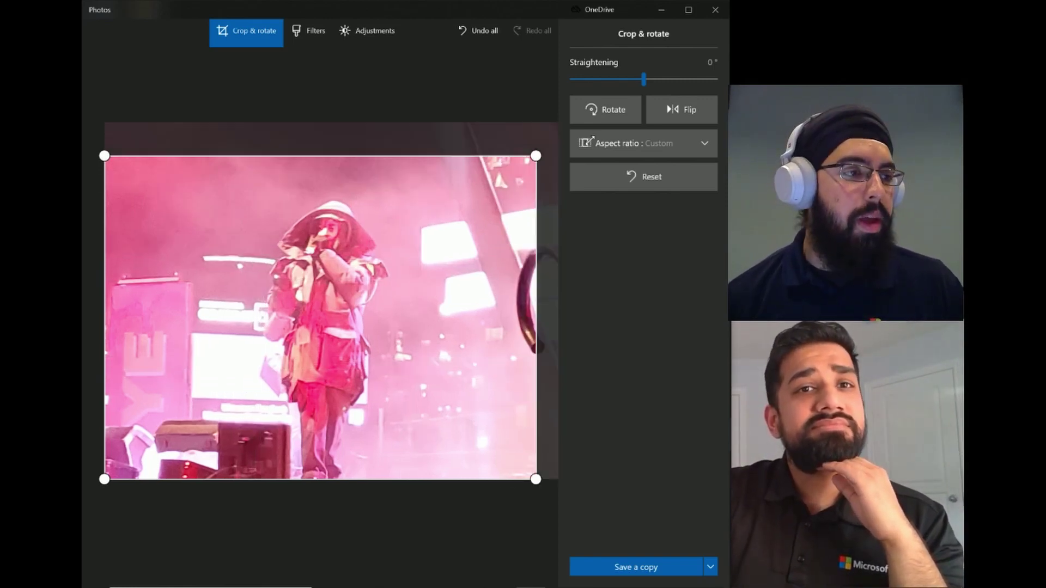
pyautogui.scroll(1, 321, 318)
pyautogui.moveTo(316, 52); pyautogui.dragTo(356, 50)
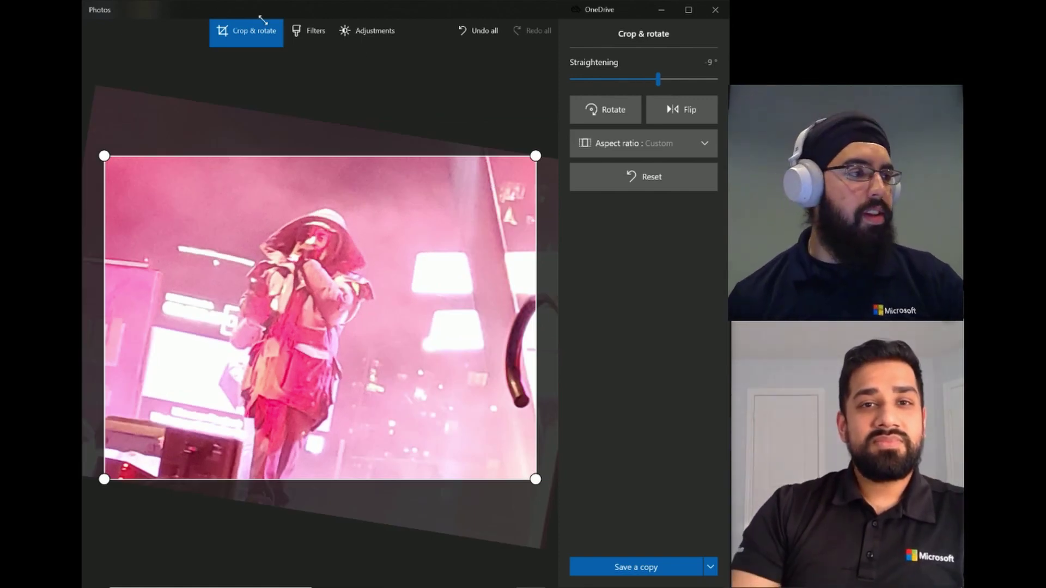
# Step: Look over the available filters and try the overall Light and Colour adjustments on the concert photo
pyautogui.click(302, 34)
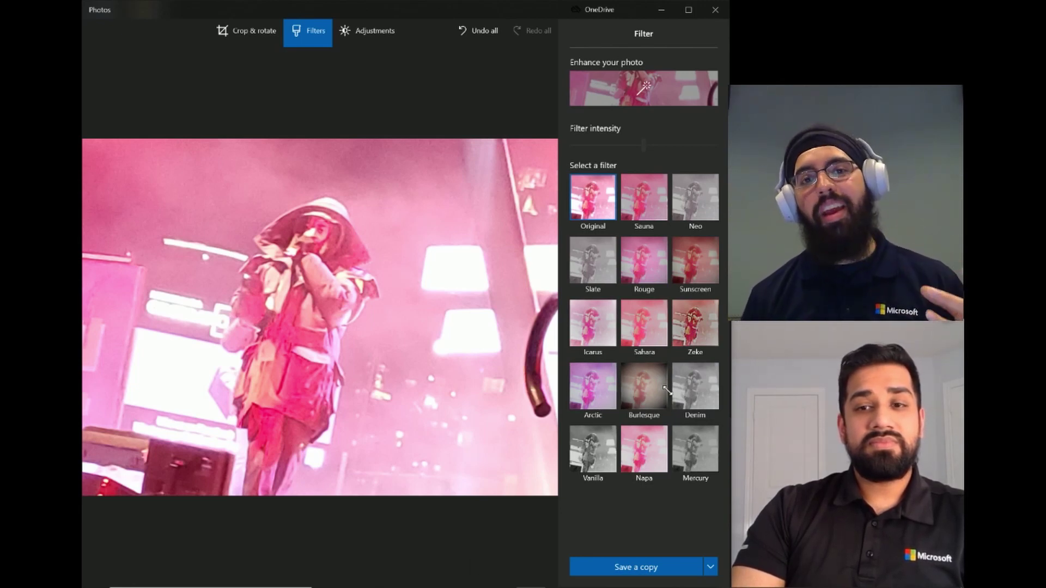
pyautogui.click(391, 32)
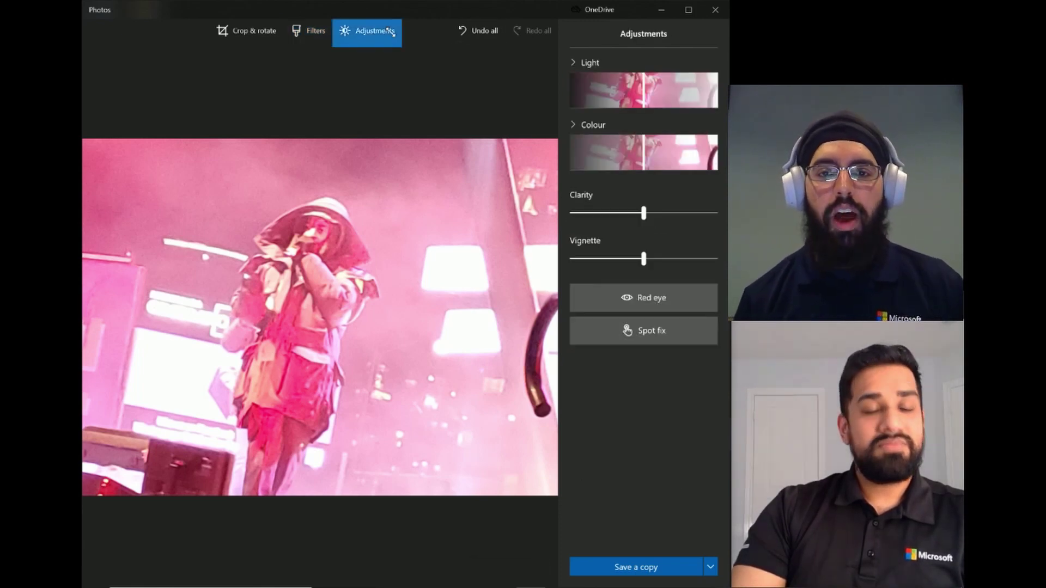
pyautogui.click(617, 91)
pyautogui.moveTo(617, 91); pyautogui.dragTo(643, 64)
pyautogui.moveTo(643, 158)
pyautogui.mouseDown()
pyautogui.moveTo(711, 159)
pyautogui.moveTo(565, 164)
pyautogui.moveTo(644, 173)
pyautogui.mouseUp()
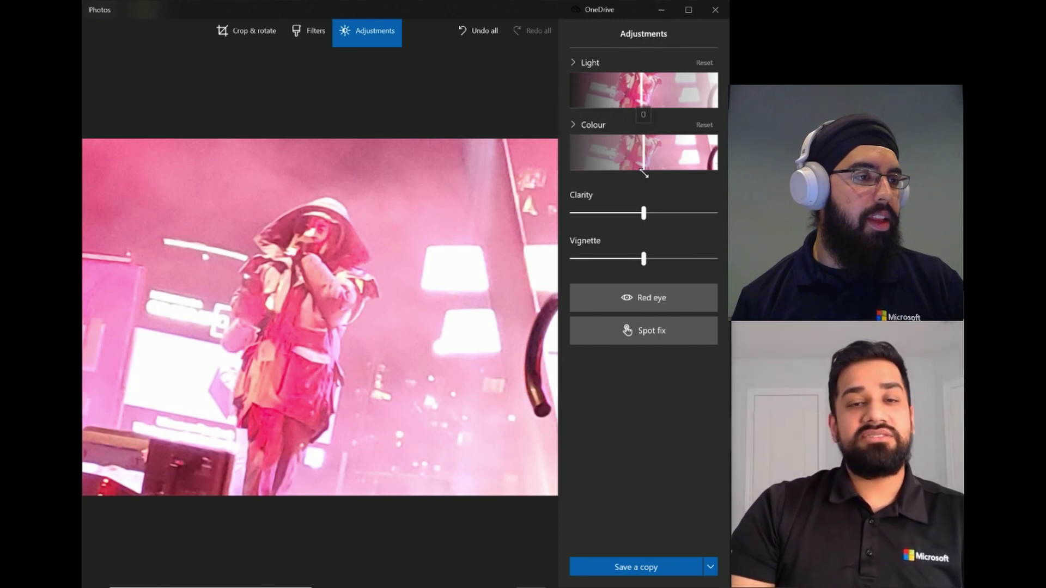
pyautogui.moveTo(641, 82); pyautogui.dragTo(643, 106)
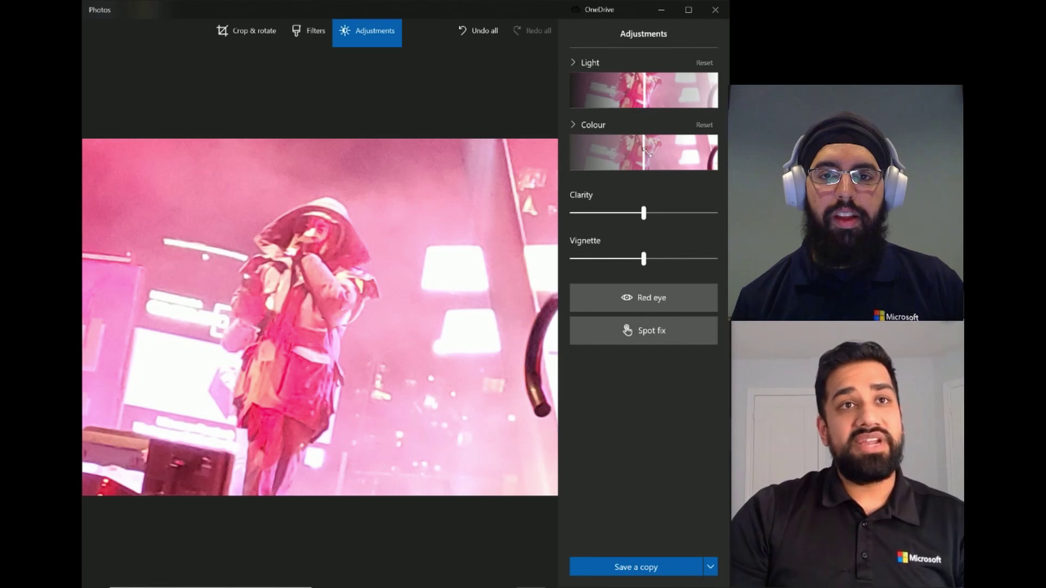
# Step: Try a lower colour intensity and a darker exposure on the concert photo, and reset the Colour and Light adjustments
pyautogui.moveTo(647, 160); pyautogui.dragTo(607, 158)
pyautogui.click(570, 124)
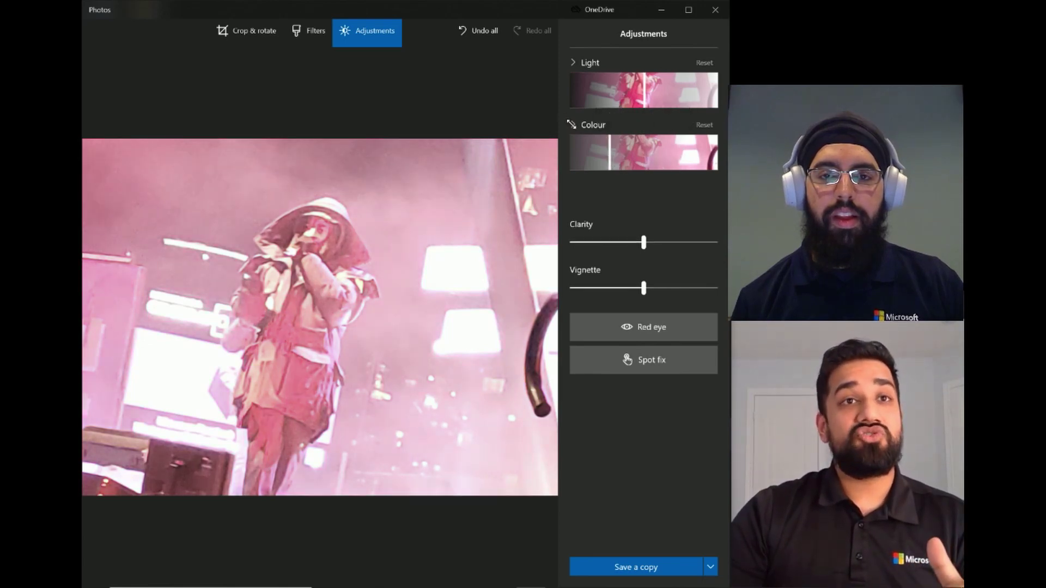
pyautogui.click(572, 62)
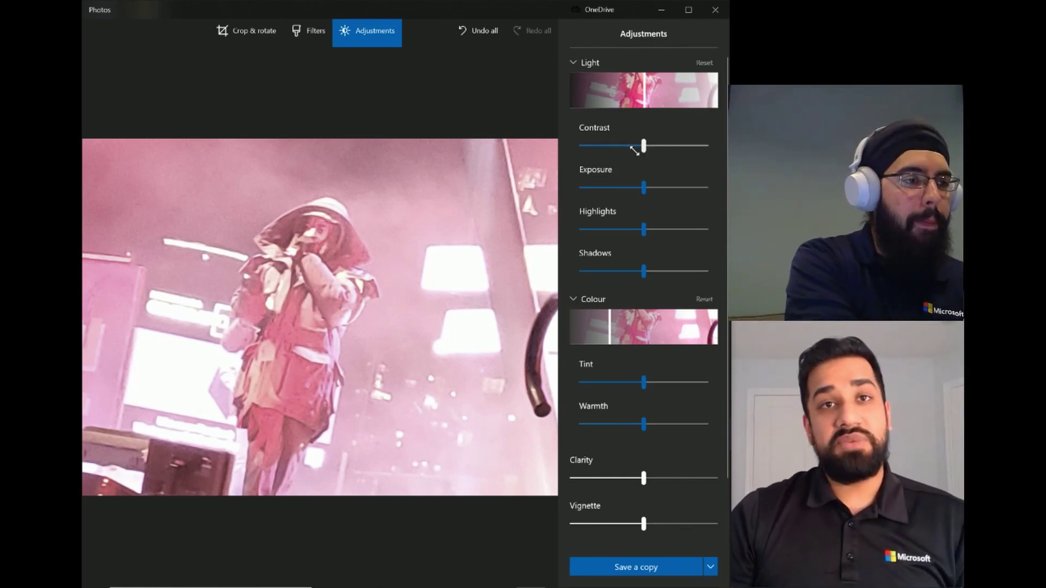
pyautogui.moveTo(643, 146); pyautogui.dragTo(611, 188)
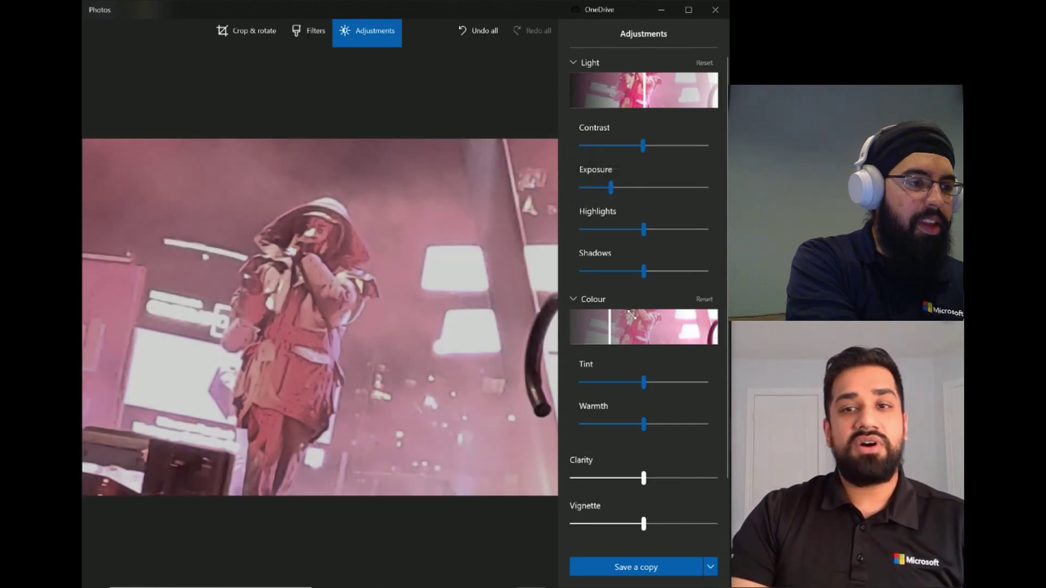
pyautogui.click(704, 299)
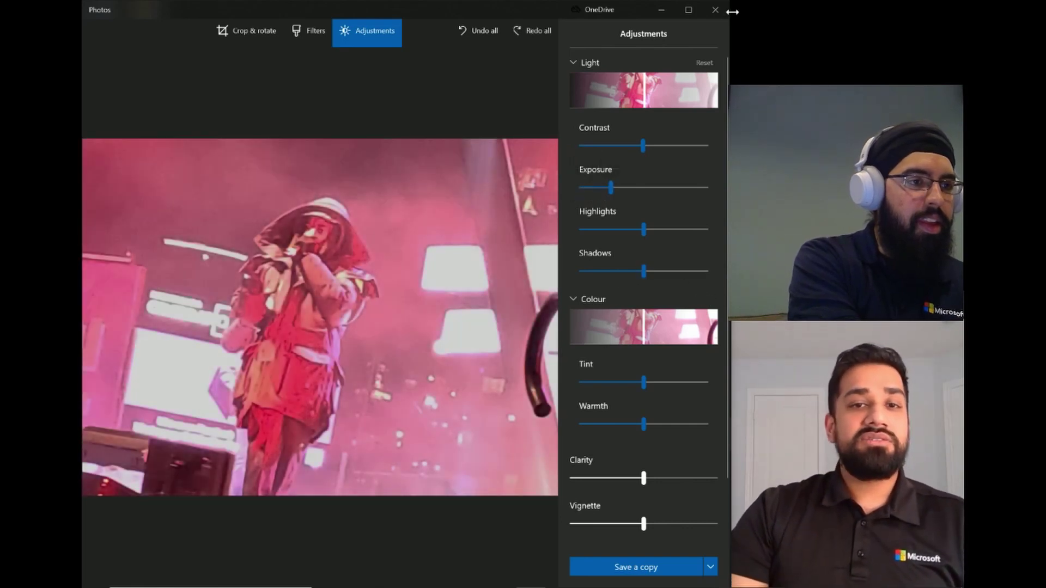
pyautogui.click(704, 63)
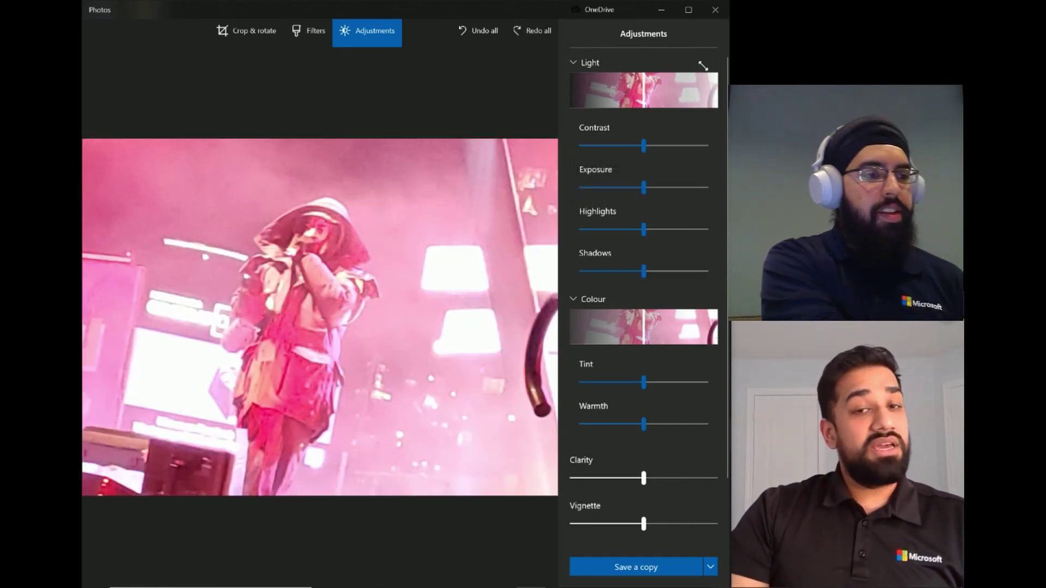